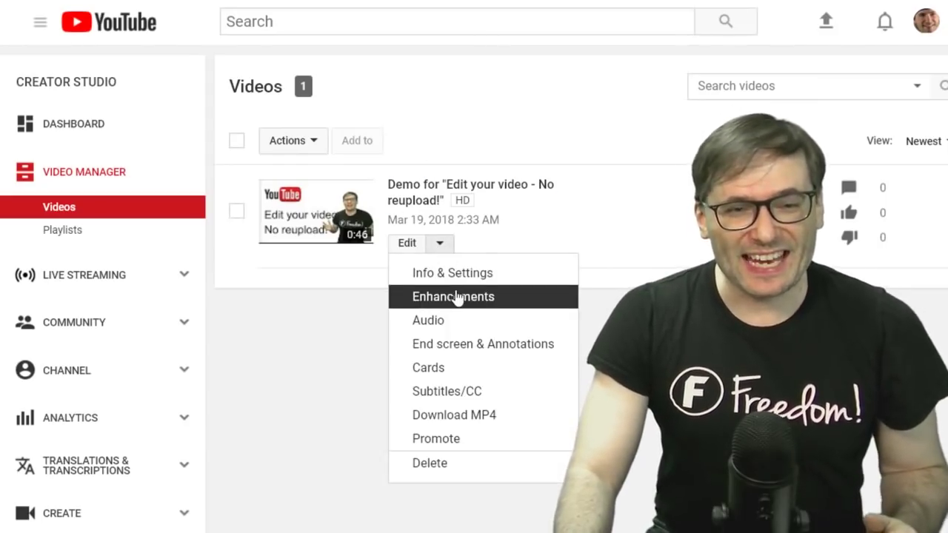
Open the enhancements for the "Edit your video - No reupload!" demo video and start trimming it.
left_click(454, 296)
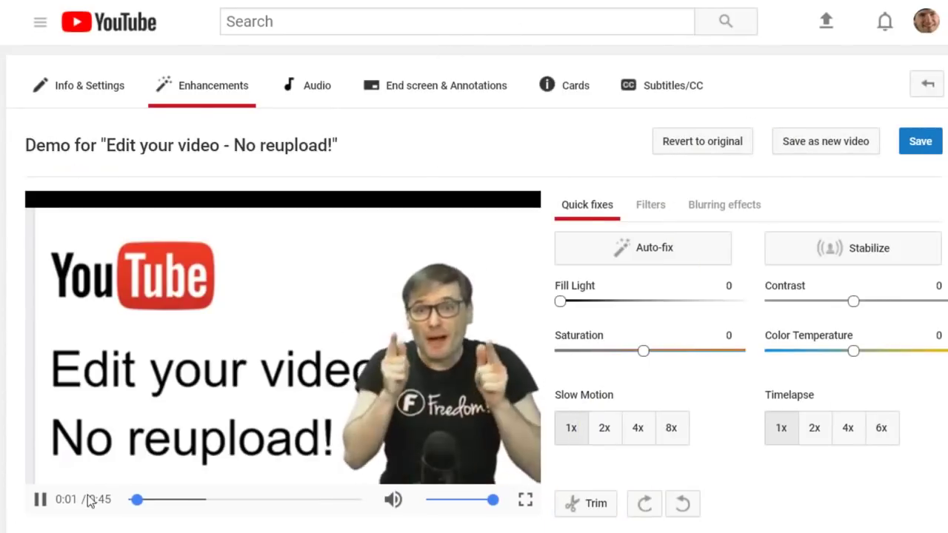
left_click(42, 498)
left_click(593, 503)
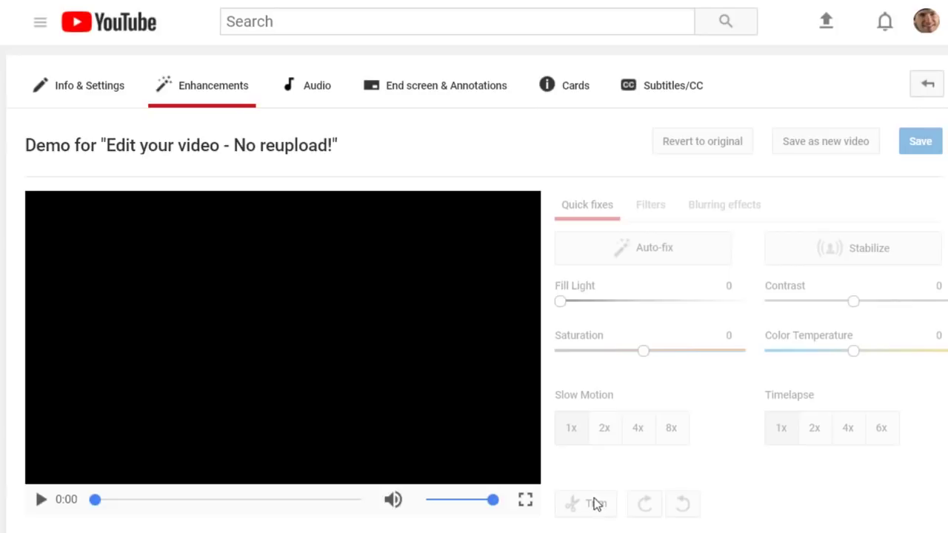
scroll(589, 344, "down", 3)
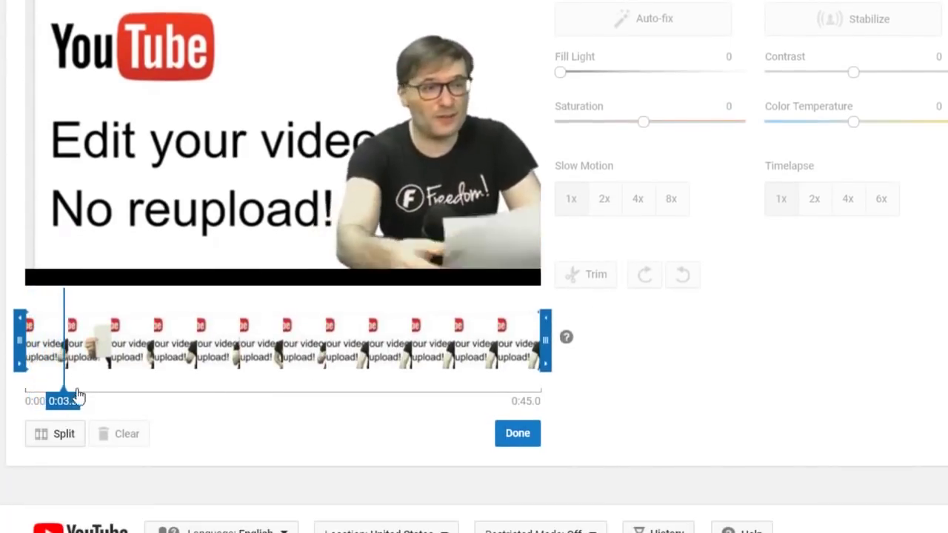
Pause playback and split the clip at 0:03.3, just before the blank paper is held up.
mouse_move(85, 214)
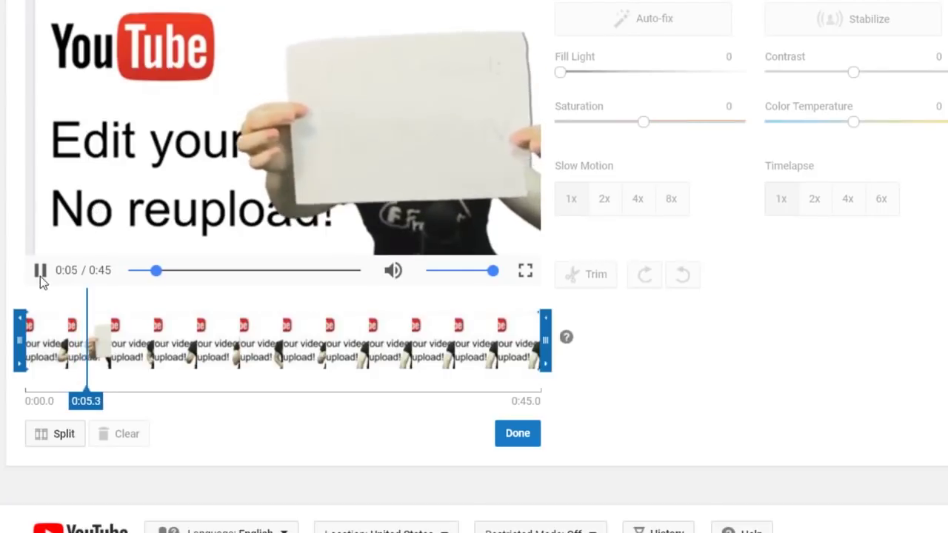
left_click(40, 273)
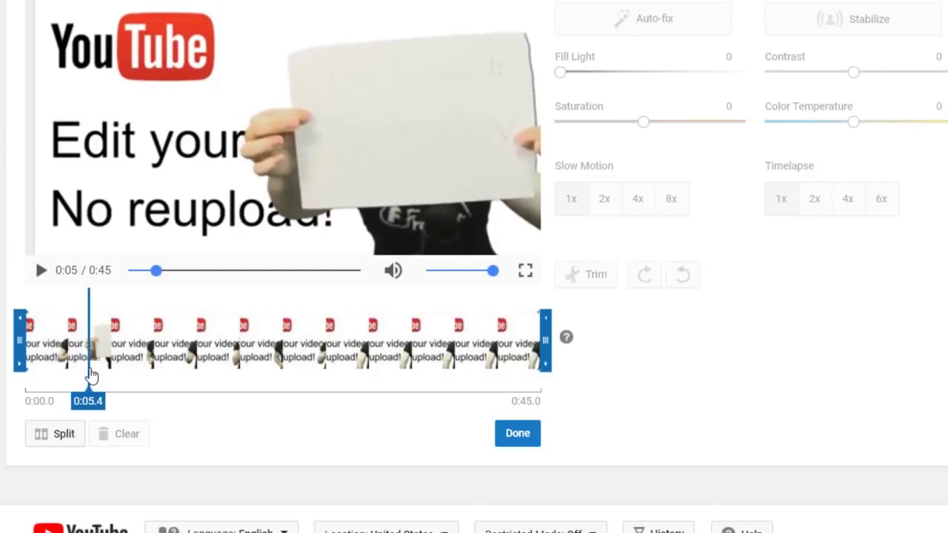
left_click_drag(155, 271, 145, 272)
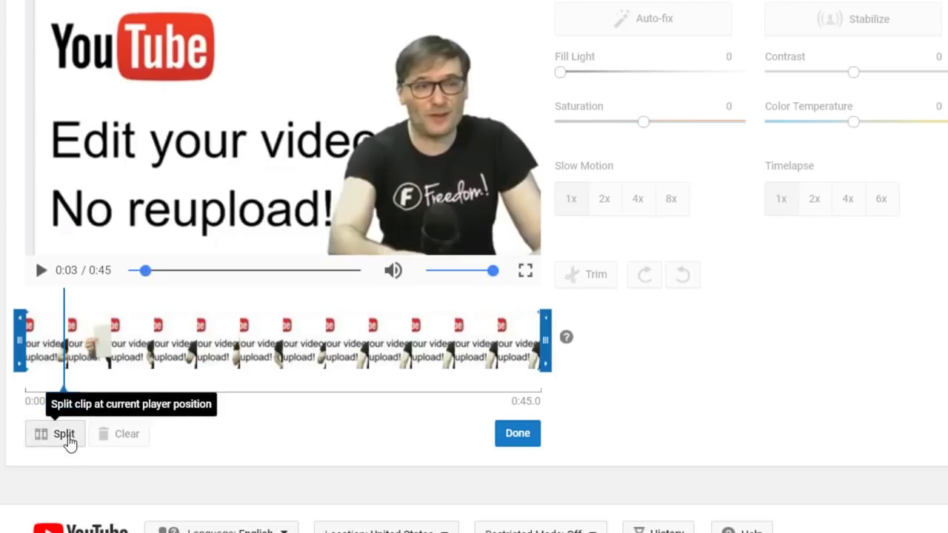
left_click(69, 441)
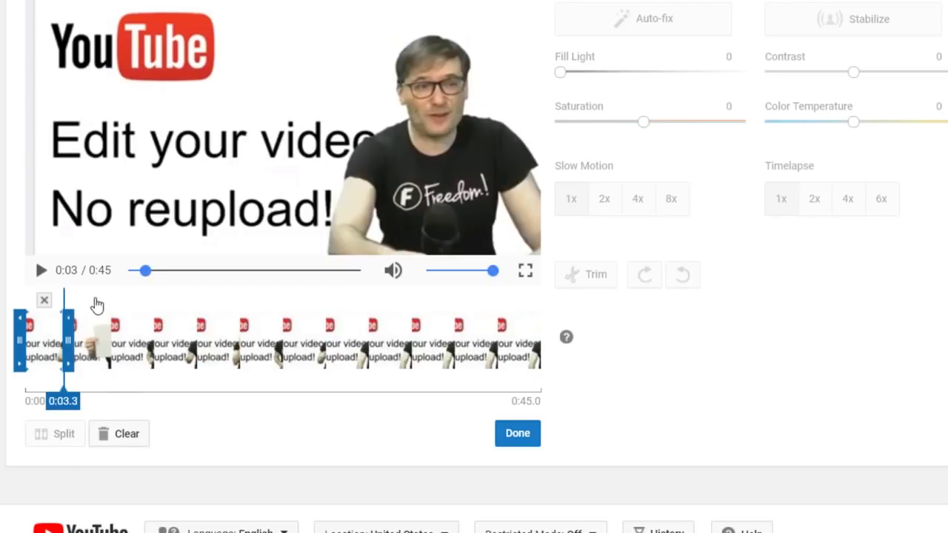
Split the clip again at 0:06.8 and remove the segment between the two splits.
left_click(42, 271)
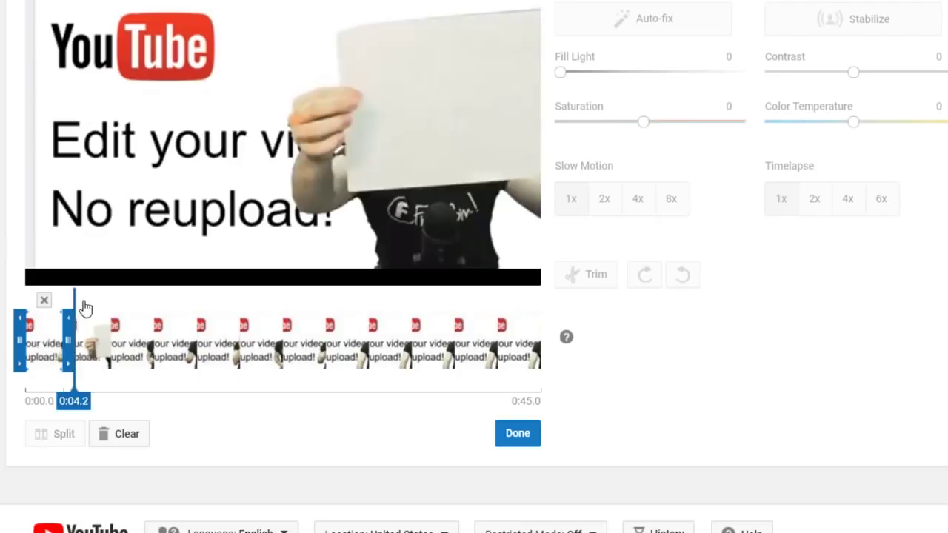
left_click_drag(182, 272, 160, 276)
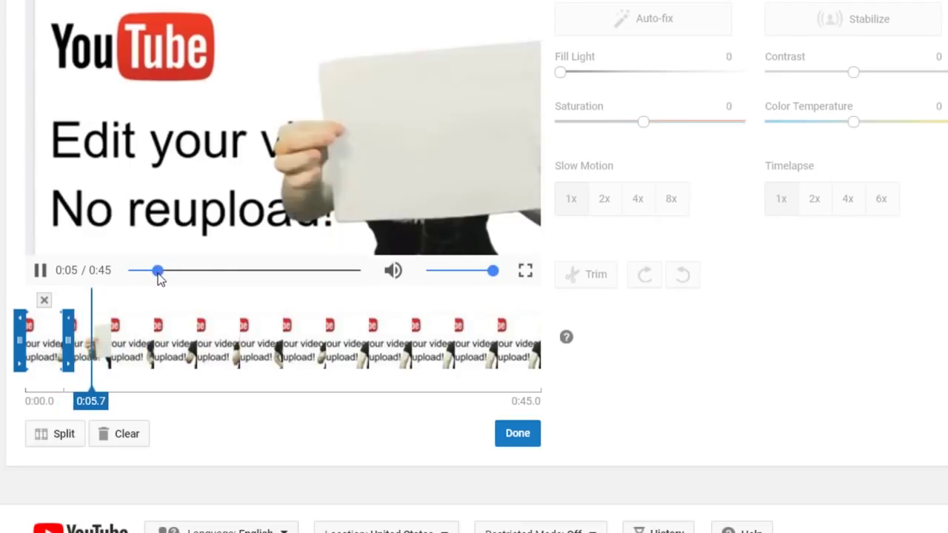
left_click(41, 271)
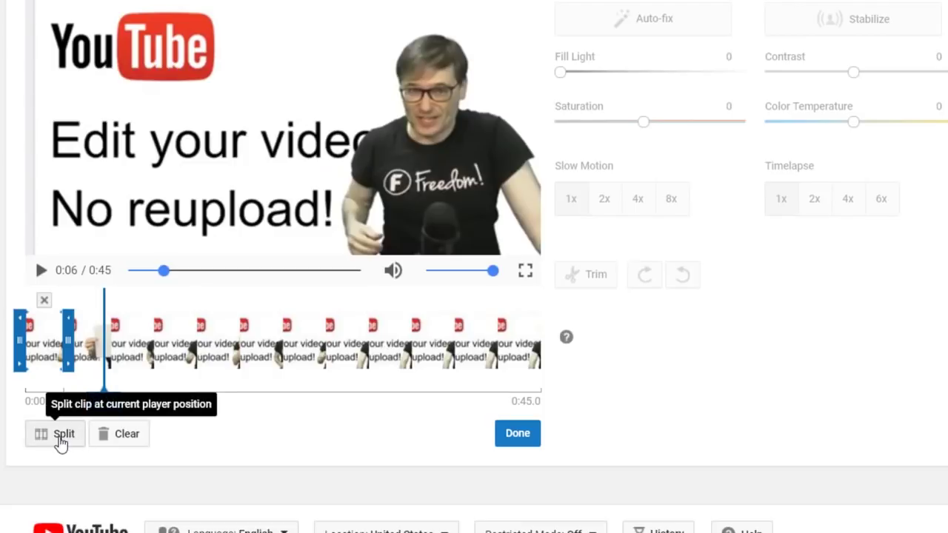
left_click(60, 442)
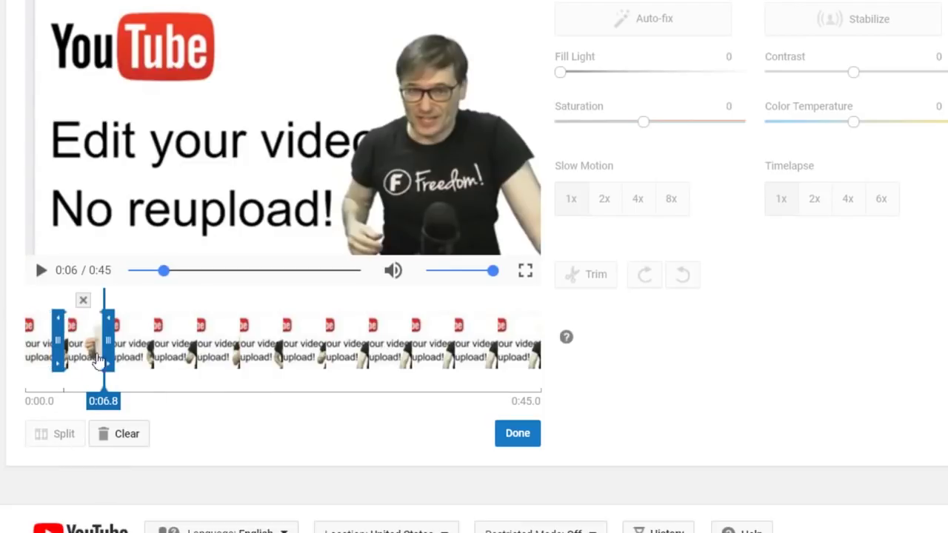
left_click(84, 303)
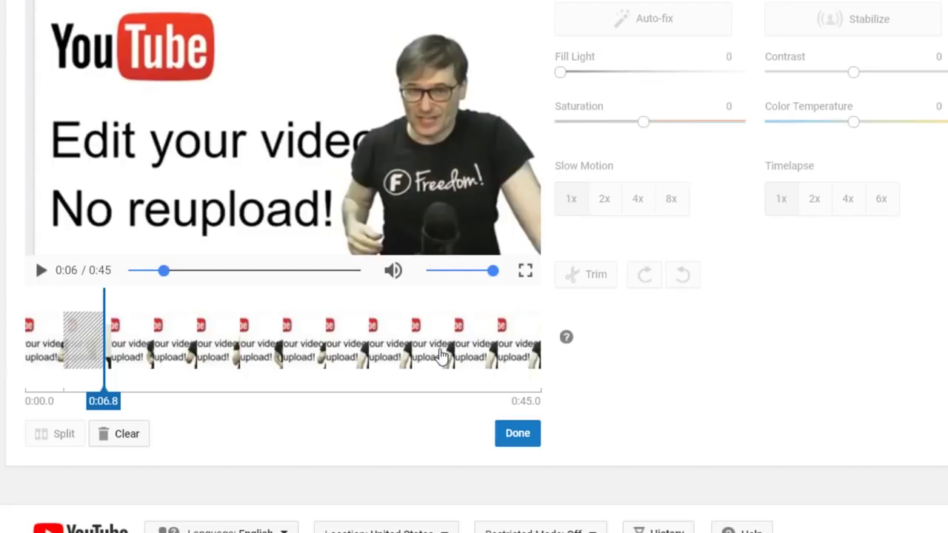
Split the clip at 0:25.9 and 0:36.1, remove the segment between them, and finish trimming.
left_click(224, 272)
left_click_drag(227, 273, 262, 272)
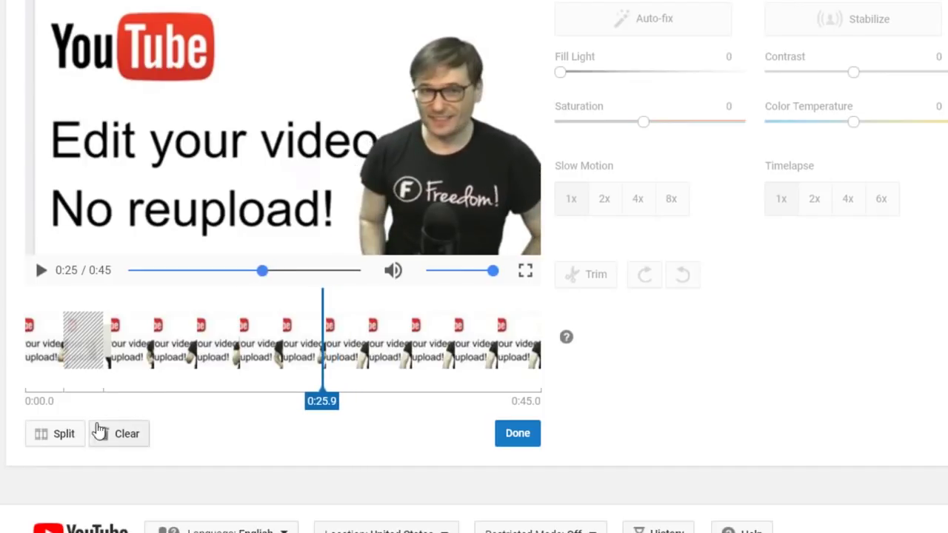
left_click(68, 437)
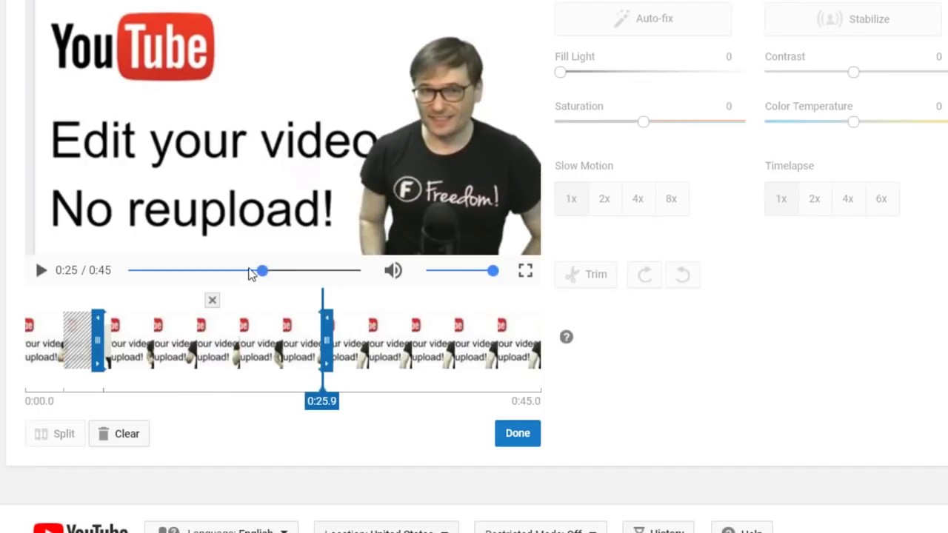
left_click_drag(264, 272, 318, 279)
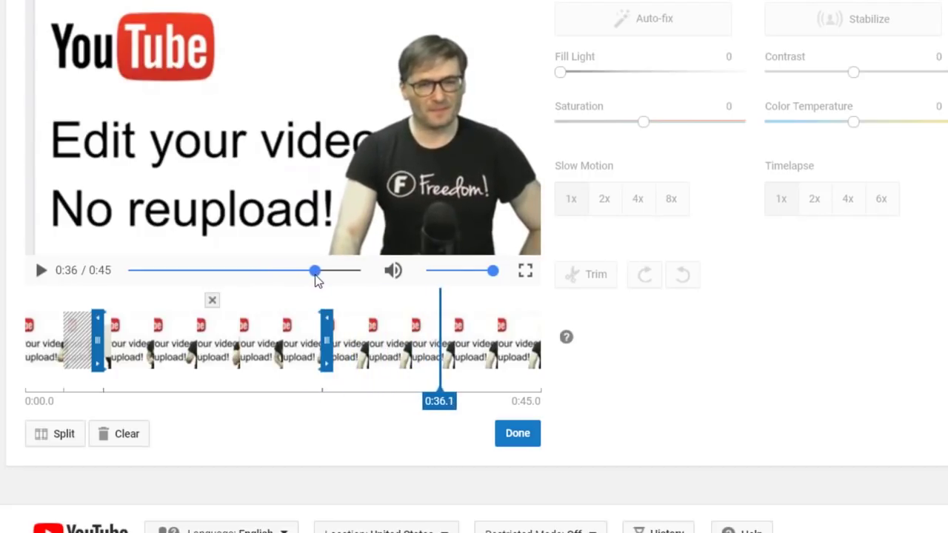
left_click(66, 437)
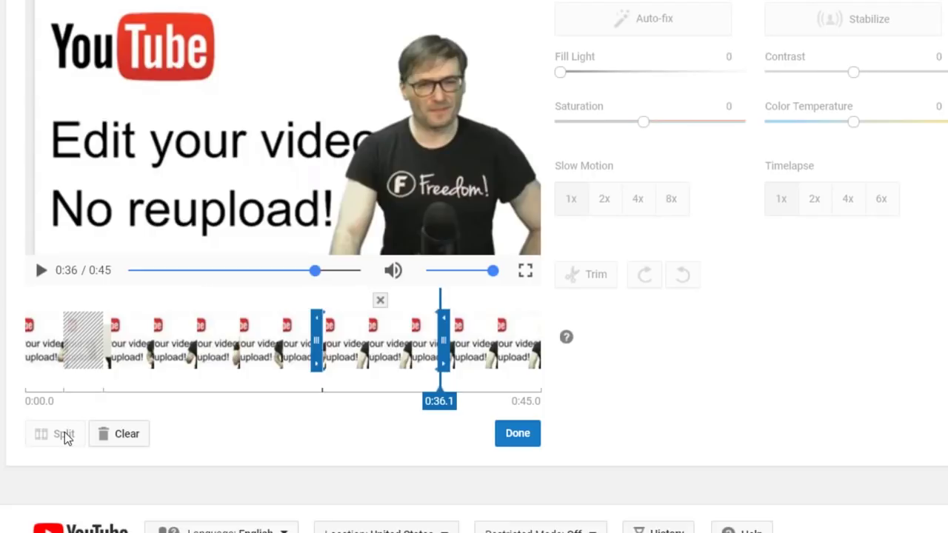
left_click(380, 300)
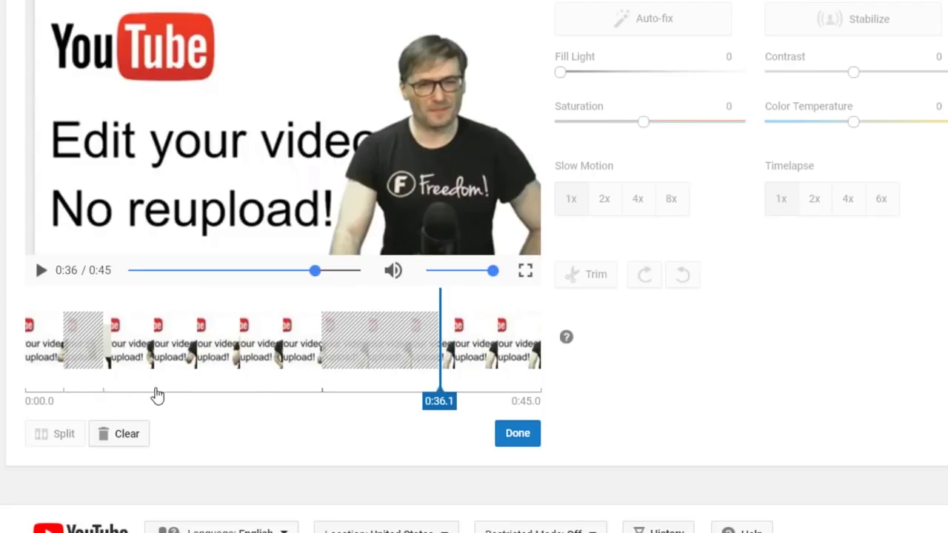
left_click(529, 442)
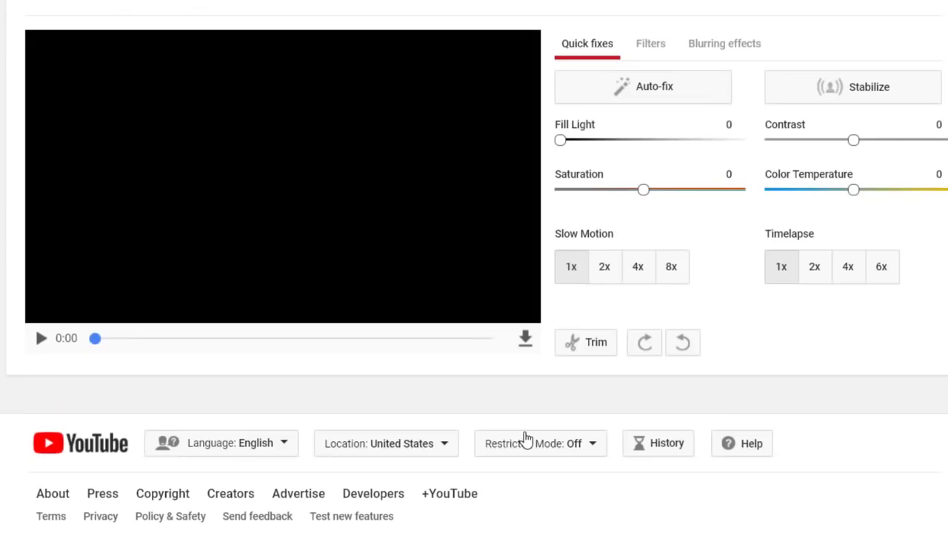
Raise the contrast to +4 and the saturation to +1, and save the edits over the existing video.
left_click(918, 139)
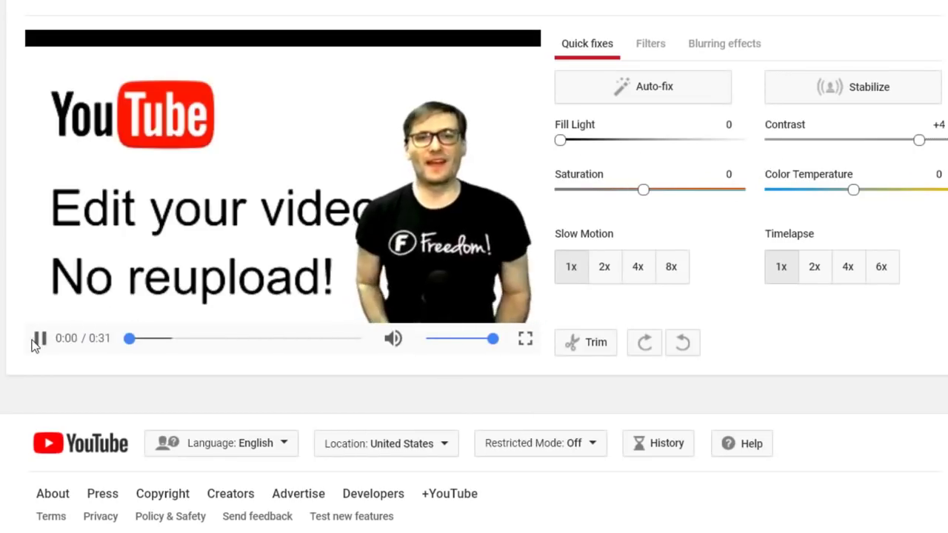
left_click(40, 338)
scroll(684, 250, "up", 3)
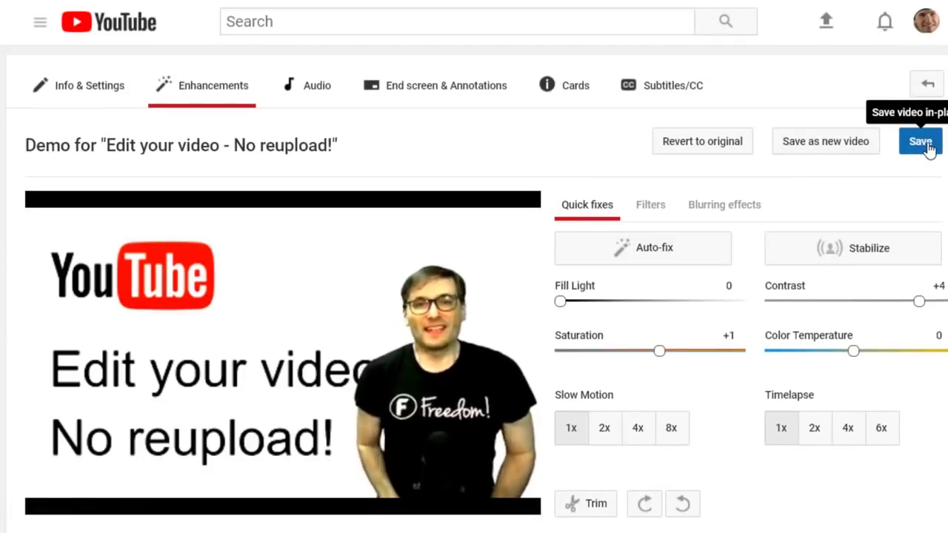
left_click(41, 499)
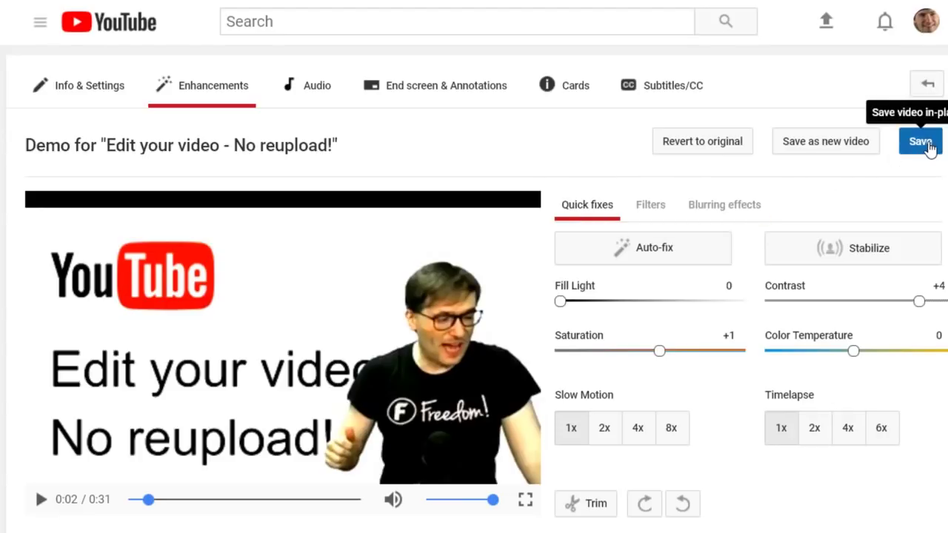
left_click(929, 149)
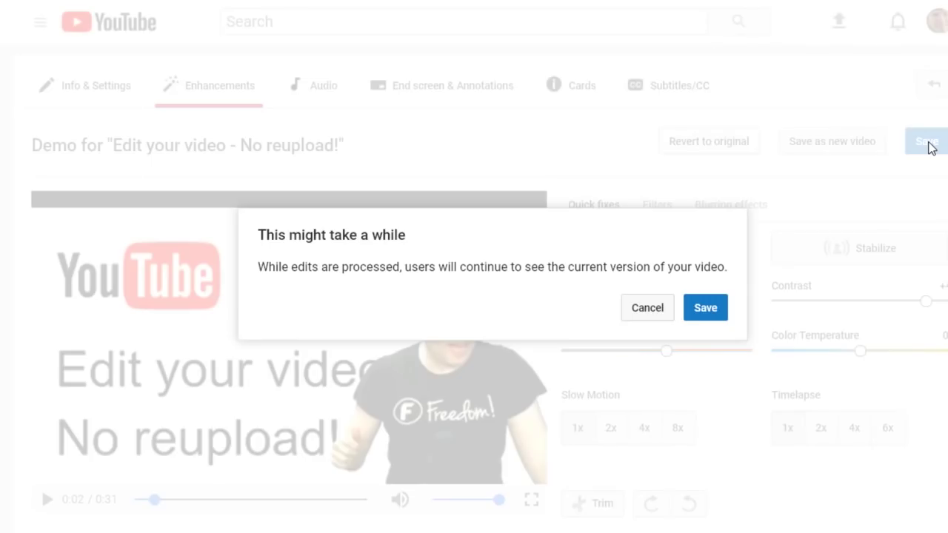
left_click(716, 313)
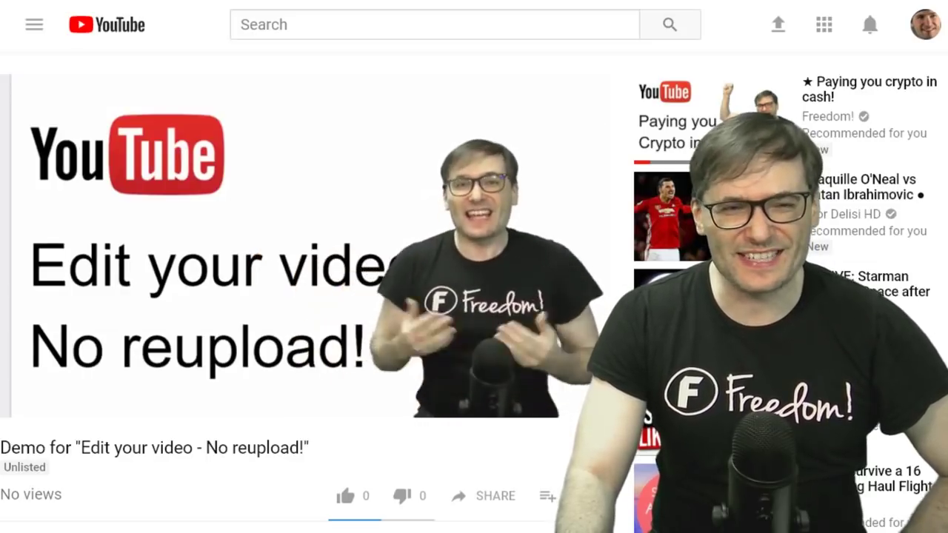
Play the demo video on its watch page to check the edited version.
left_click(287, 226)
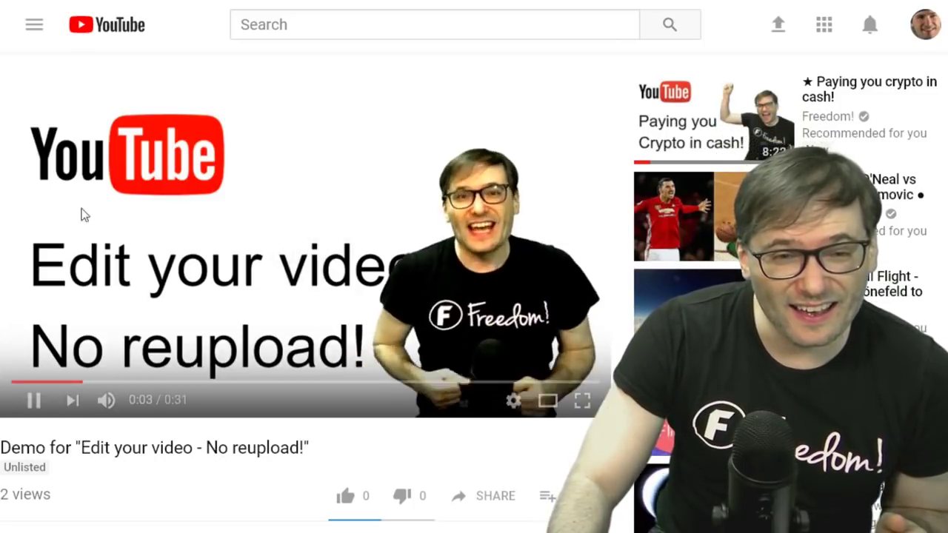
left_click(83, 215)
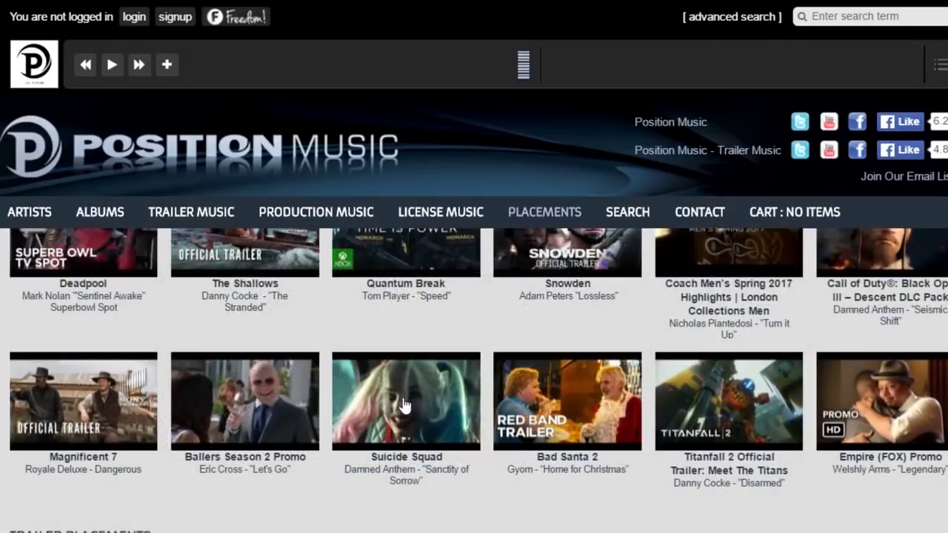
Open the Suicide Squad placement on Position Music and look through the Epidemic Sound website and music library.
left_click(404, 406)
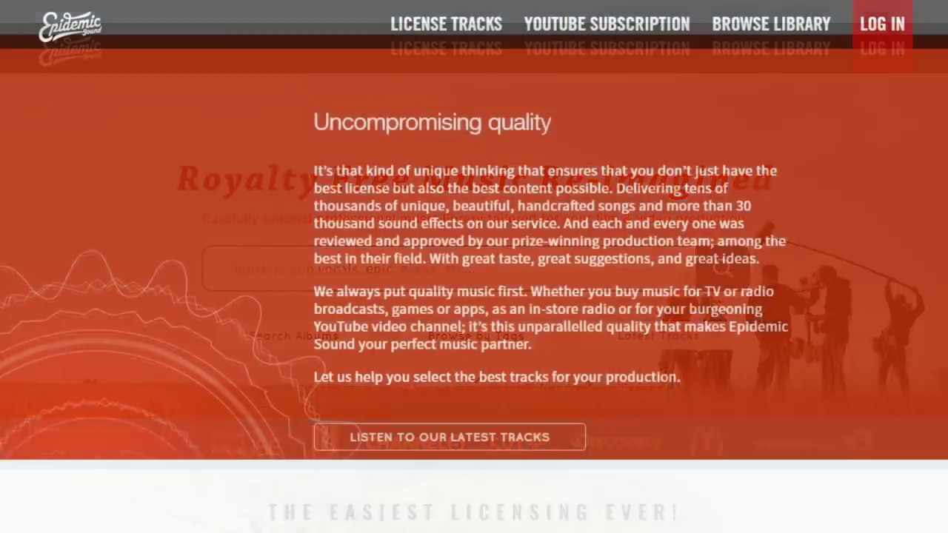
scroll(474, 266, "down", 6)
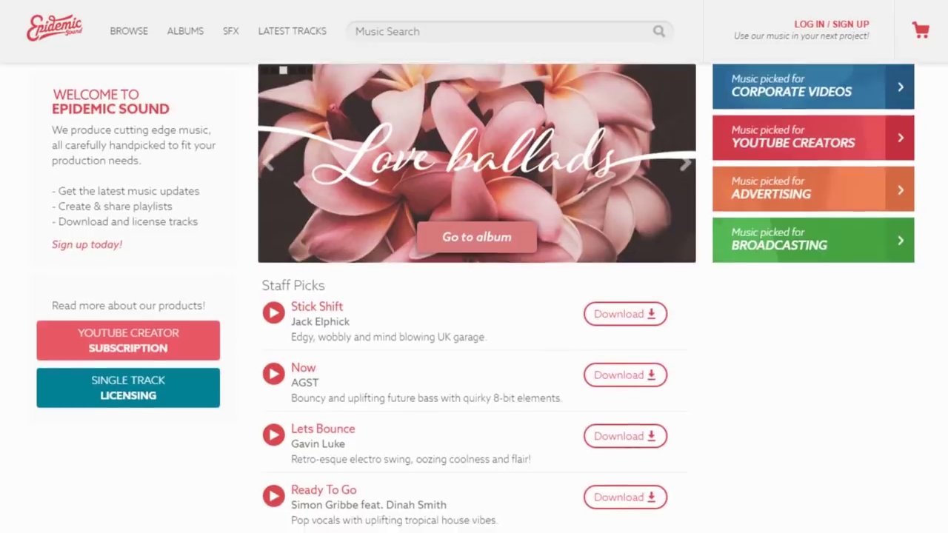
scroll(474, 296, "down", 1)
scroll(473, 296, "down", 2)
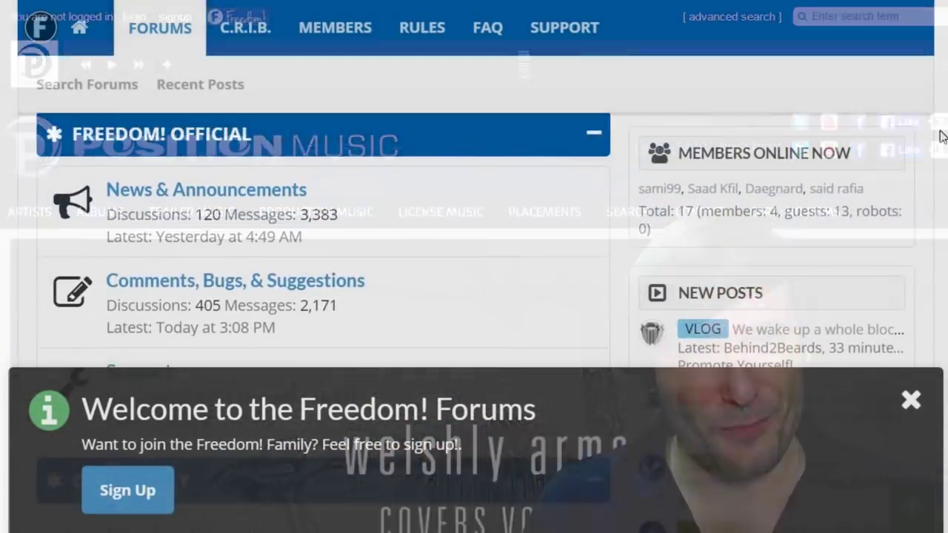
Look through the Freedom! forums and the Freedom! general_chat channel in Discord, and switch to the MGN server.
scroll(323, 259, "down", 5)
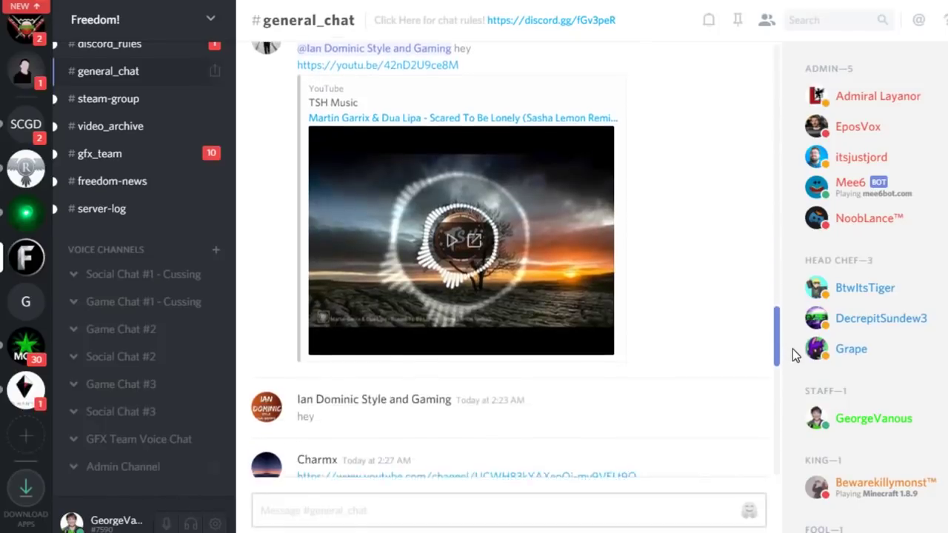
left_click_drag(792, 349, 797, 456)
left_click(26, 355)
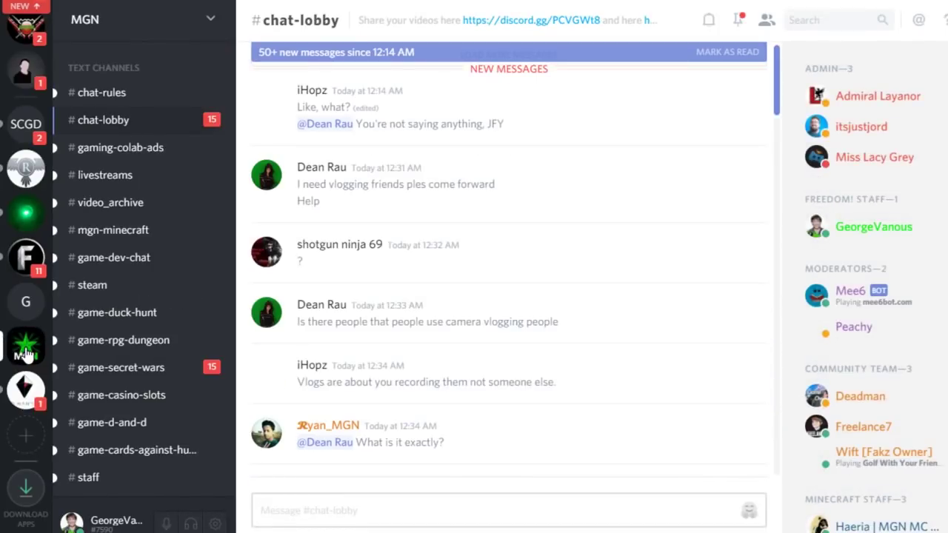